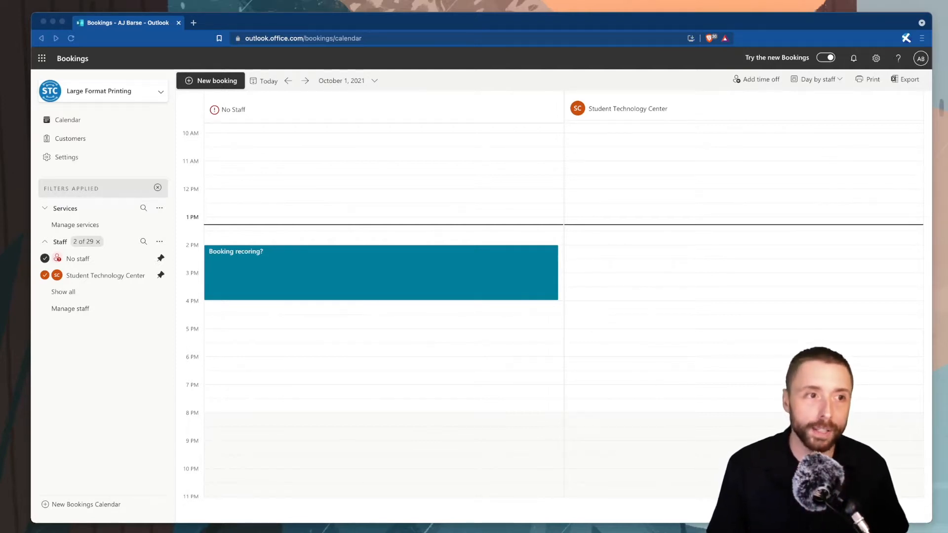
Switch on the new Bookings experience and expand the STC calendar's business hours settings
key("super+Tab")
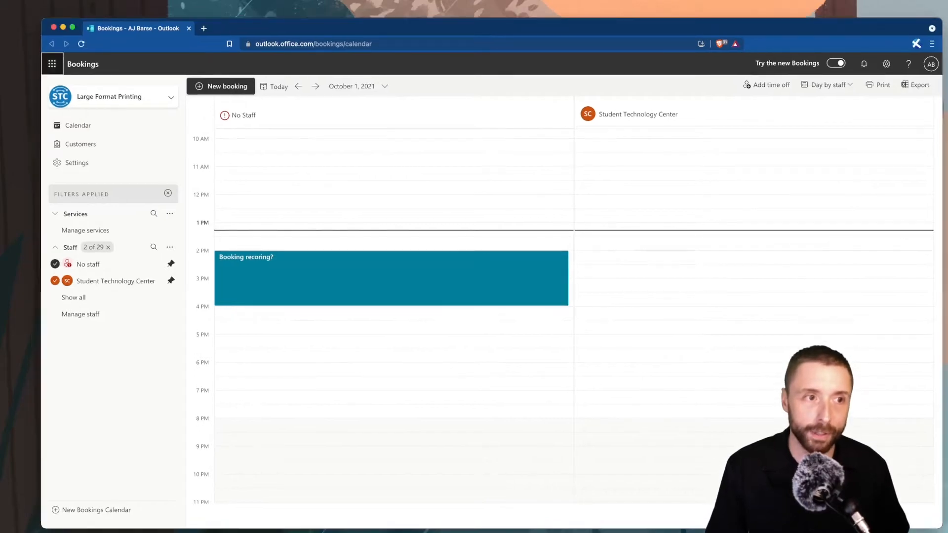
left_click(52, 64)
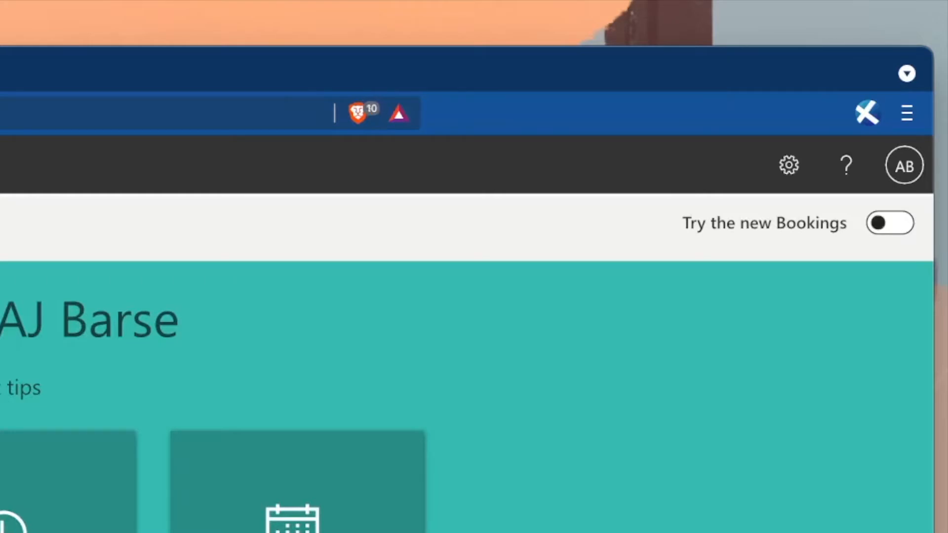
left_click(890, 223)
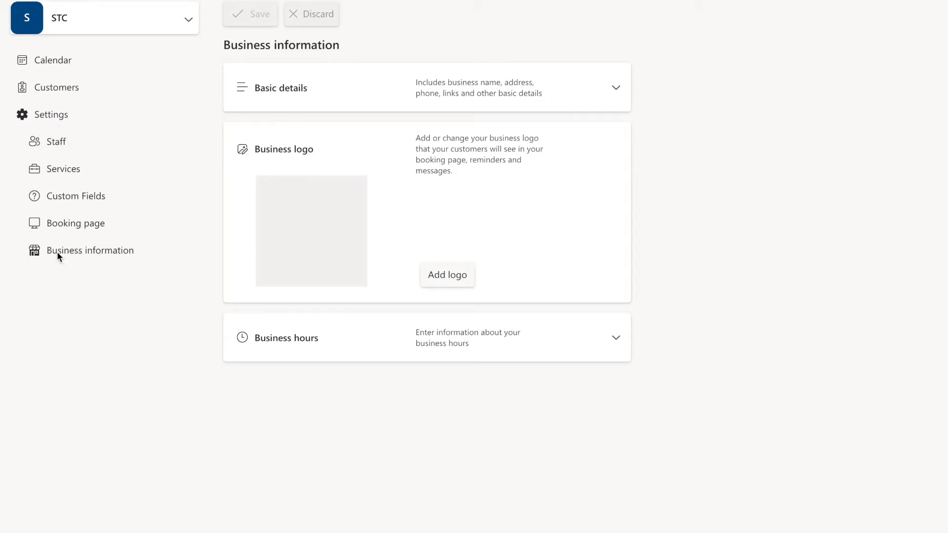
left_click(617, 341)
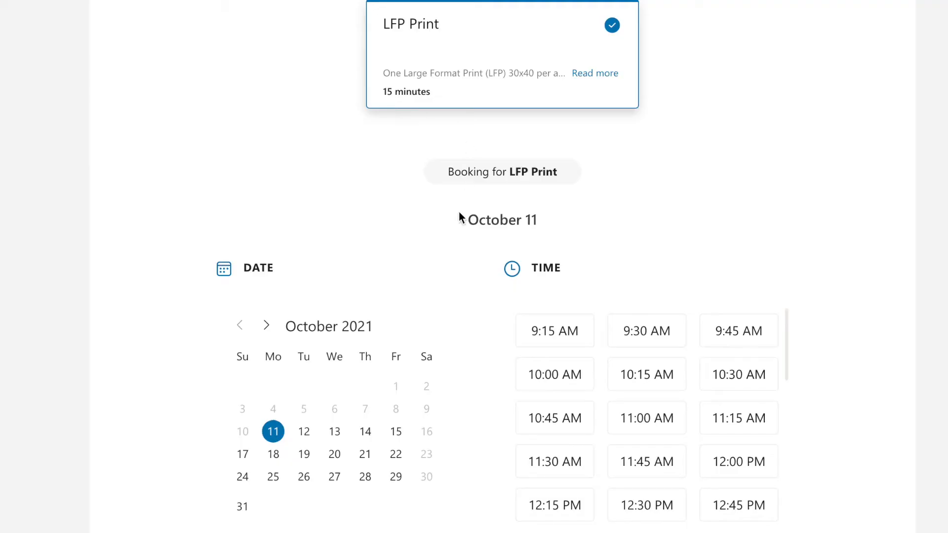
Check the available LFP Print appointment times on October 31 on the Large Format Printing booking page
scroll(416, 215, "down", 1)
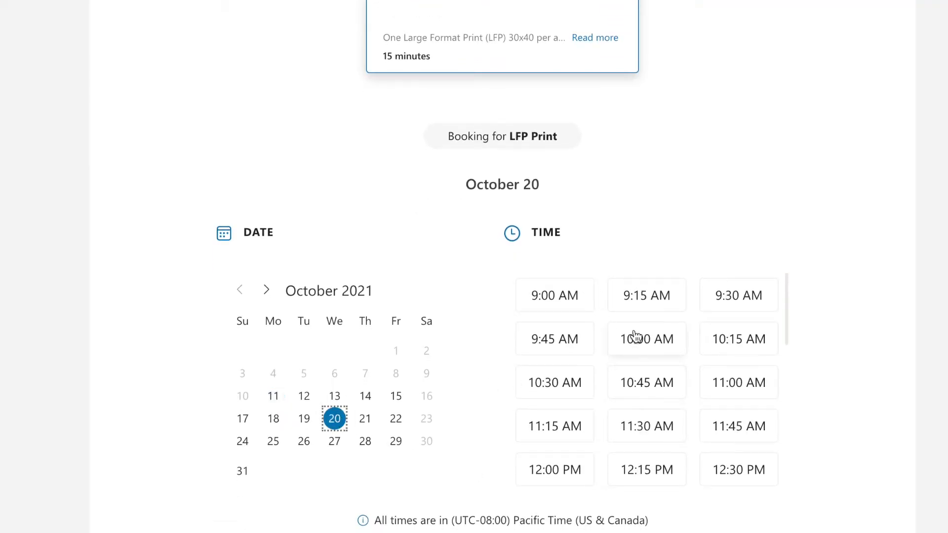
left_click(235, 474)
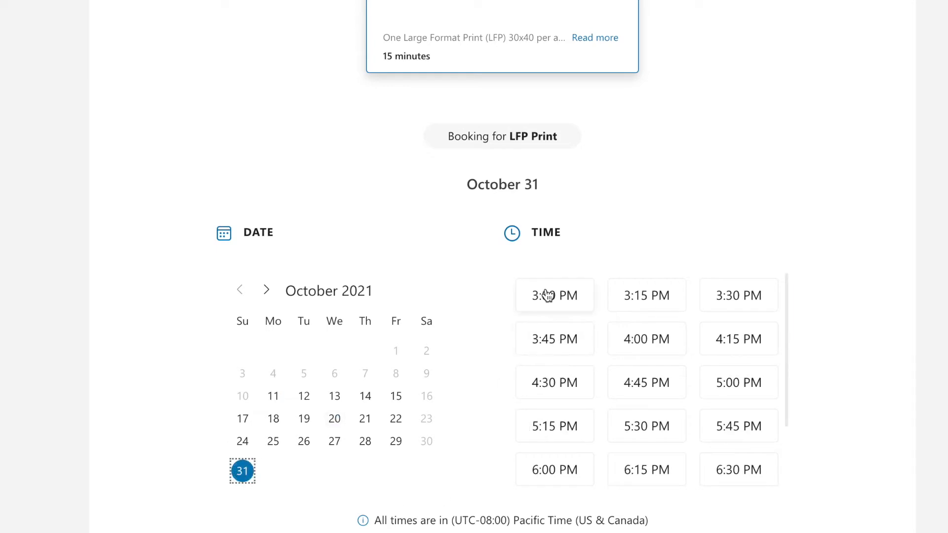
scroll(478, 395, "down", 10)
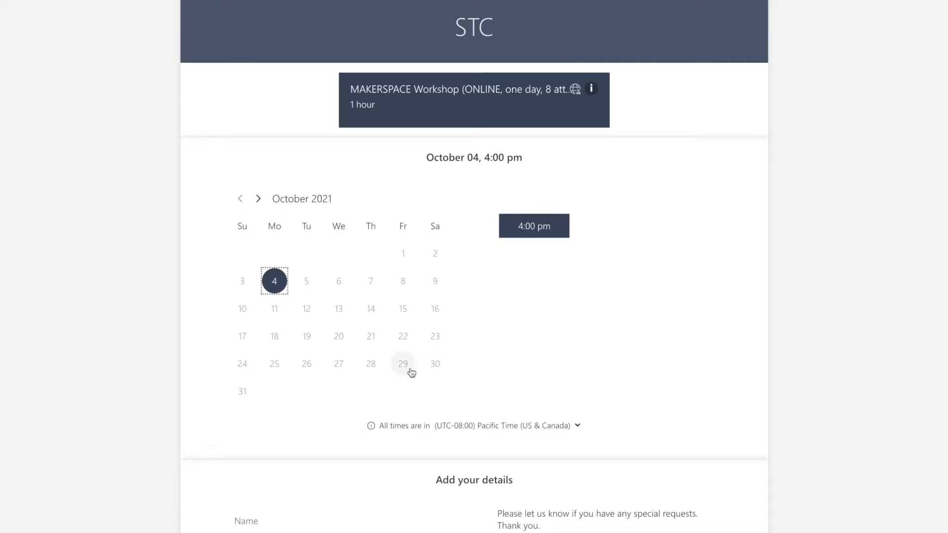
Check the online MAKERSPACE Workshop's availability on October 29 and in November 2021, and return to October 4
left_click(408, 370)
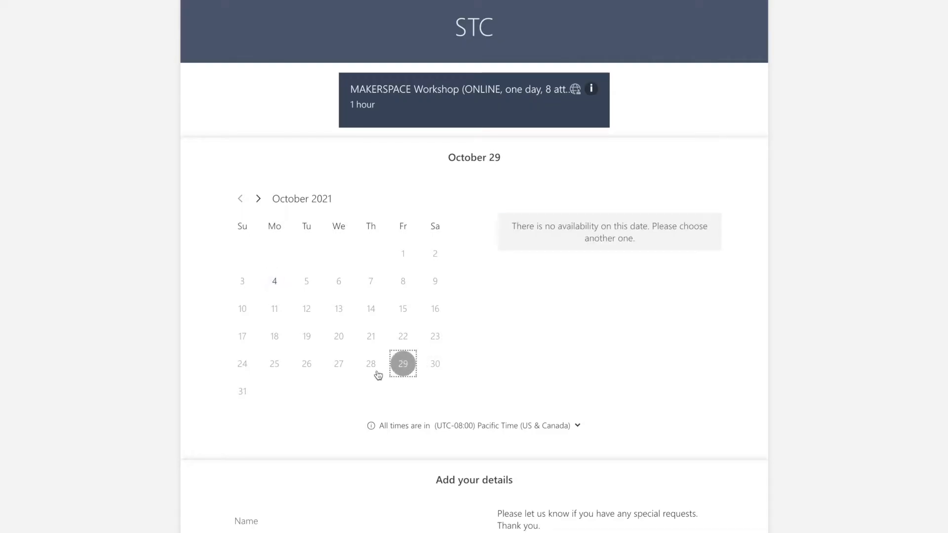
left_click(262, 199)
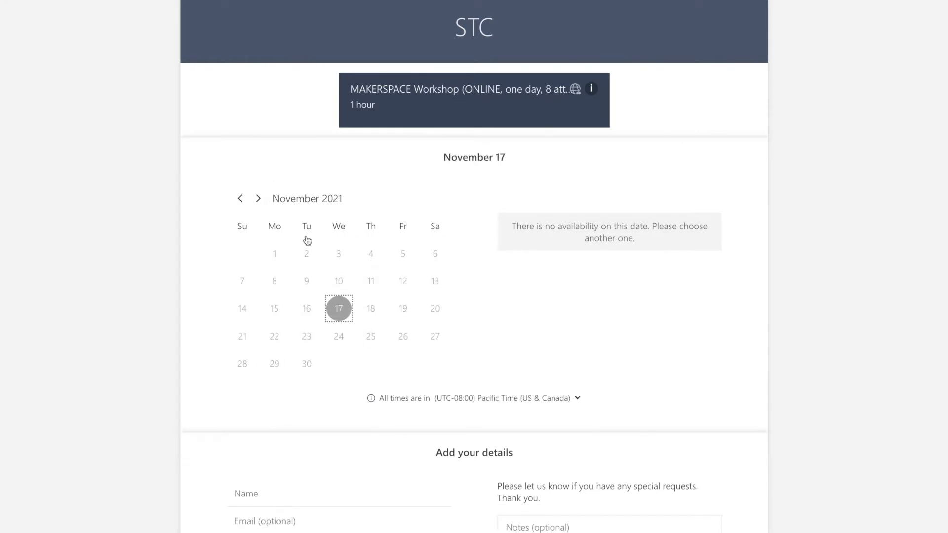
left_click(241, 200)
left_click(275, 280)
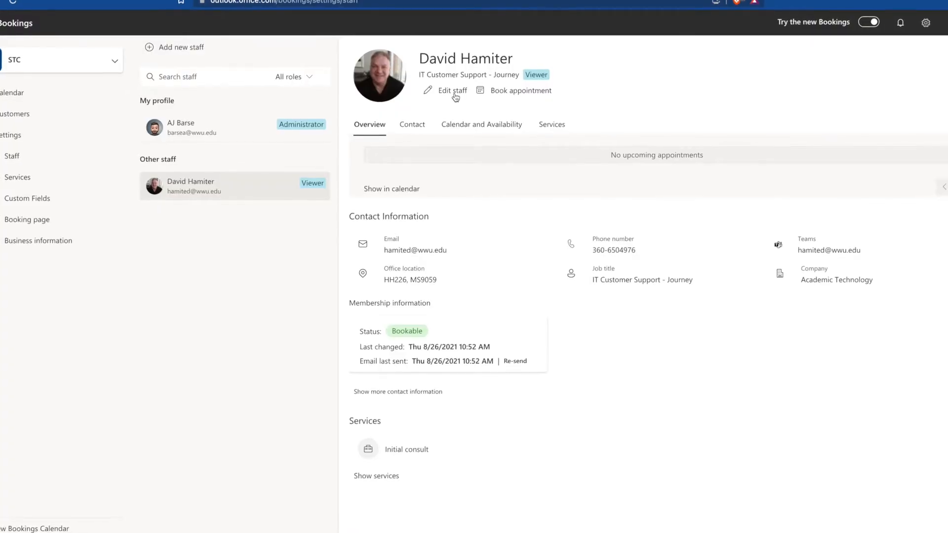
Edit the staff member listed under Other staff so that events on their Office calendar affect availability
left_click(450, 92)
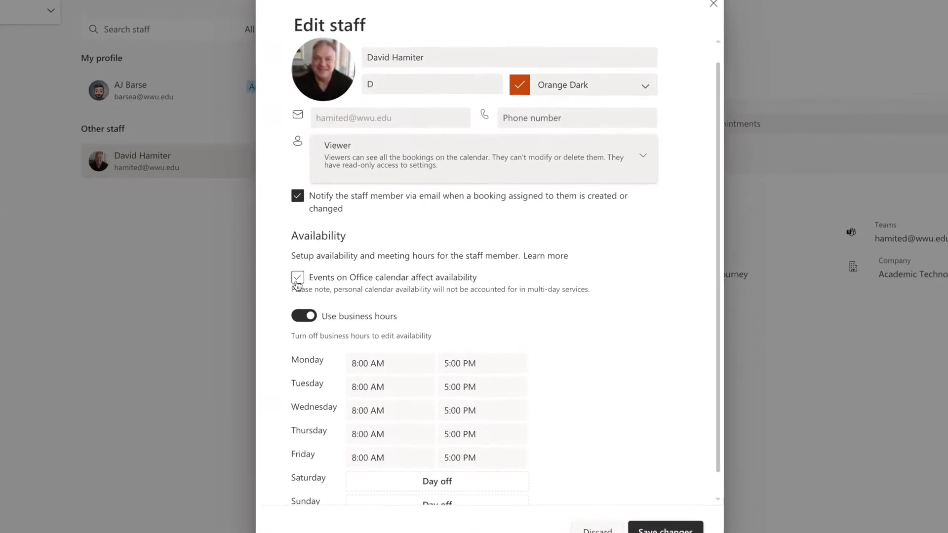
left_click(310, 293)
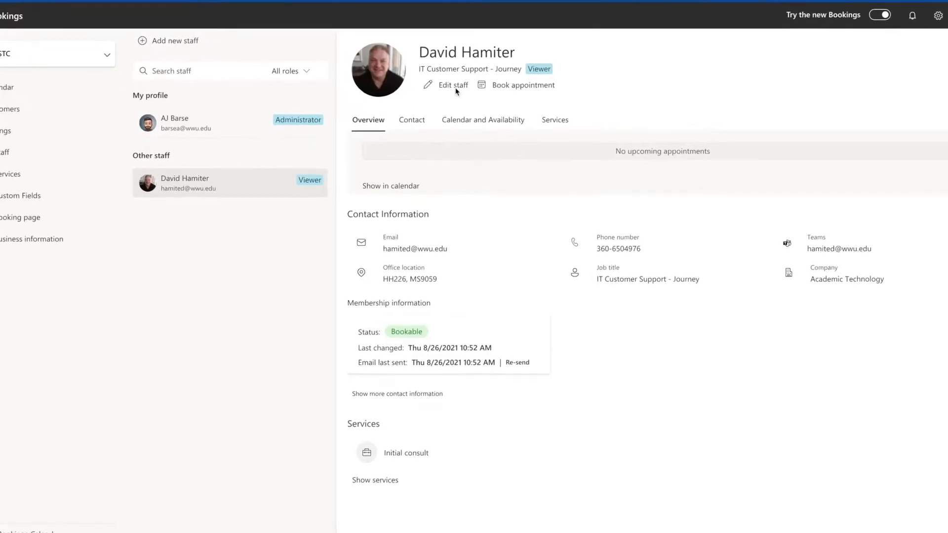
left_click(455, 89)
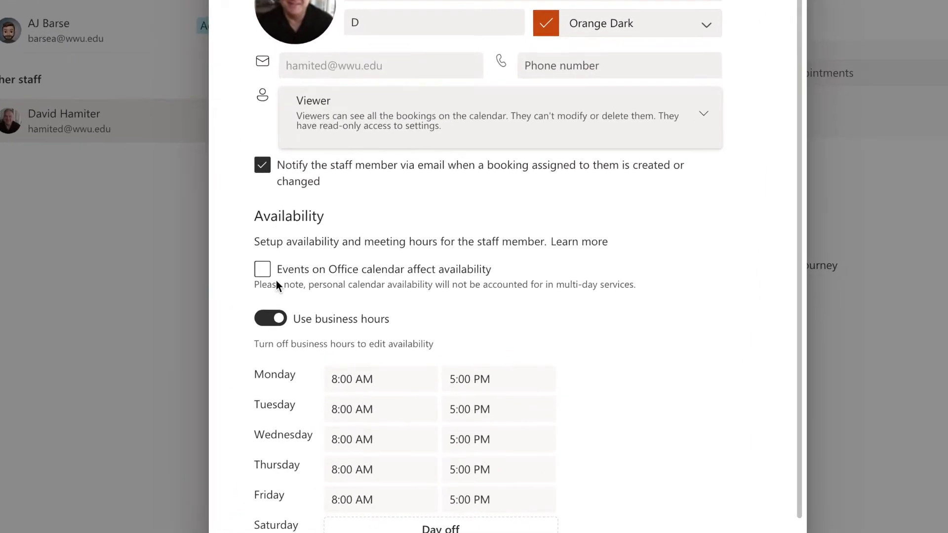
left_click(262, 269)
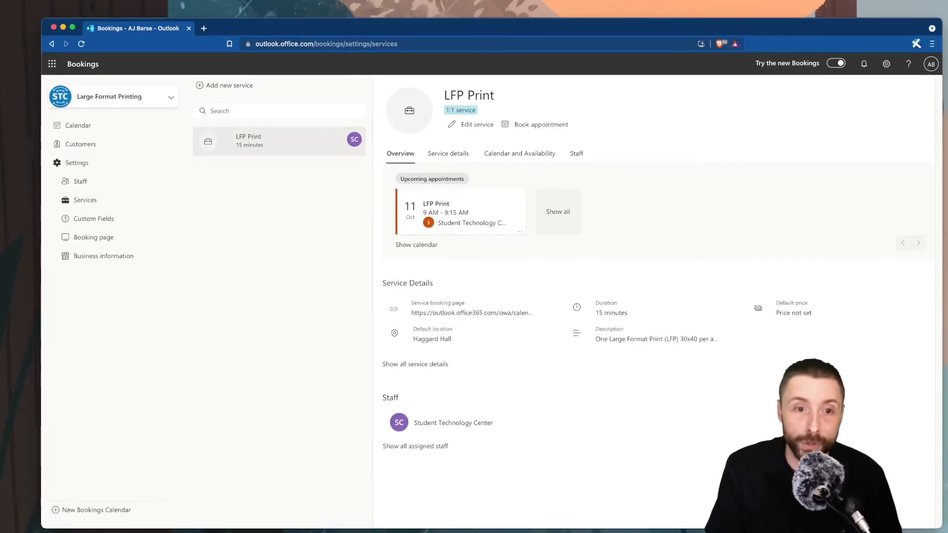
Review the LFP Print service's details and the custom fields assigned to it, and close the service editor
left_click(448, 153)
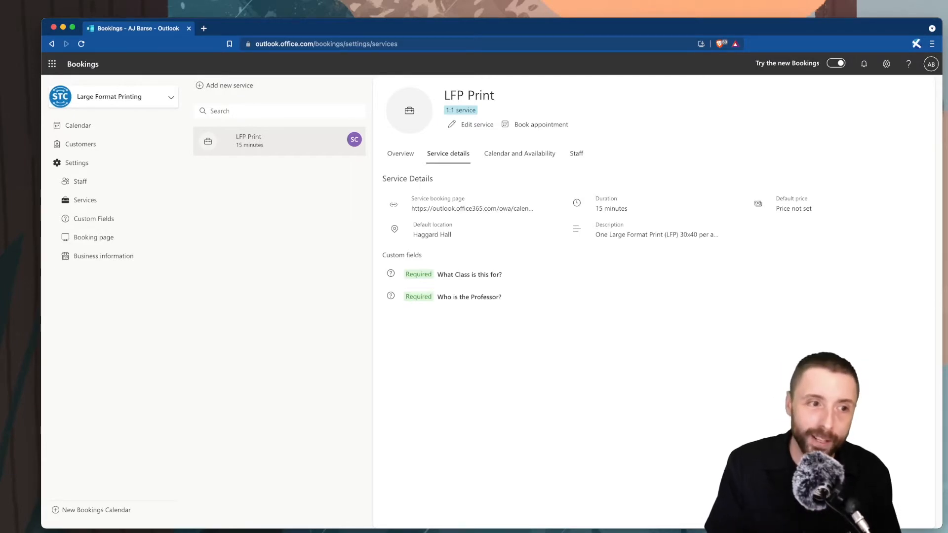
left_click(93, 219)
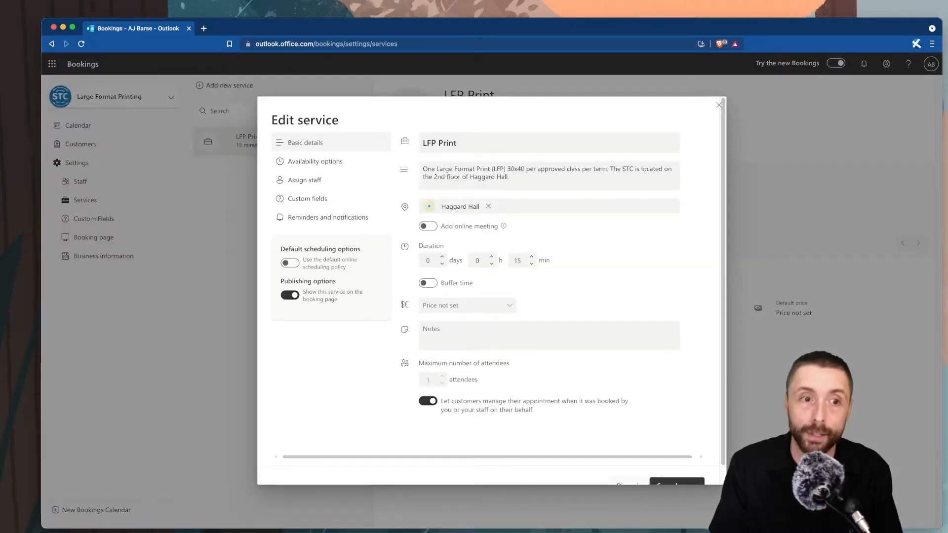
left_click(307, 199)
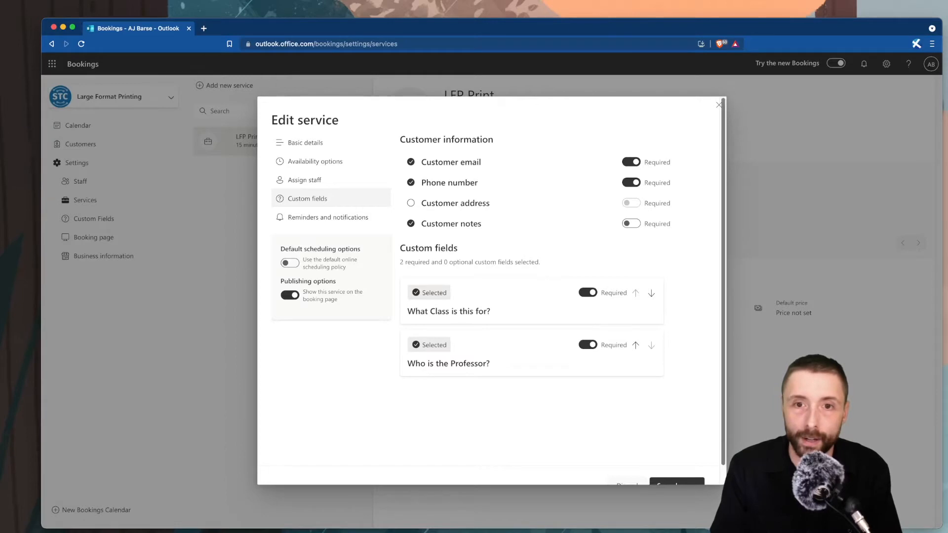
left_click(718, 105)
left_click(448, 153)
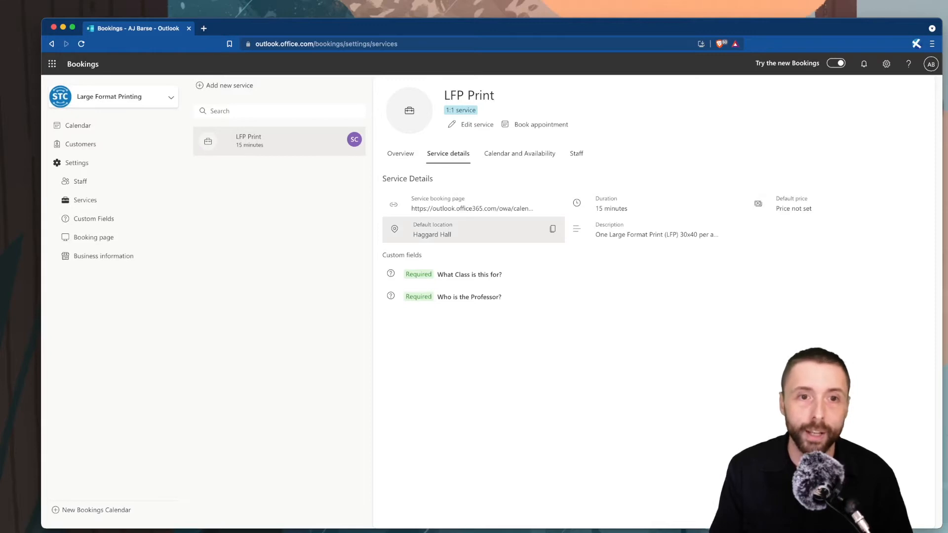
Review the LFP Print service's calendar and availability and its assigned staff
left_click(471, 125)
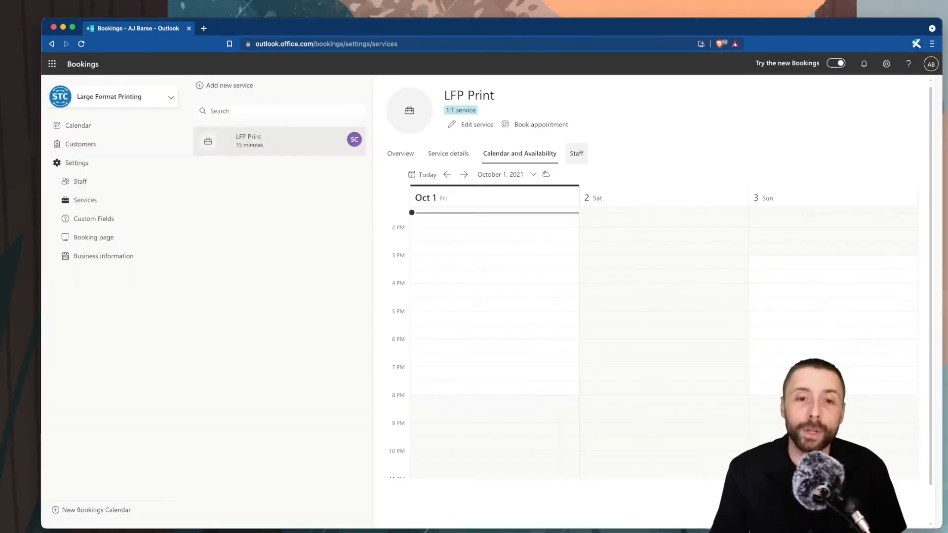
left_click(576, 153)
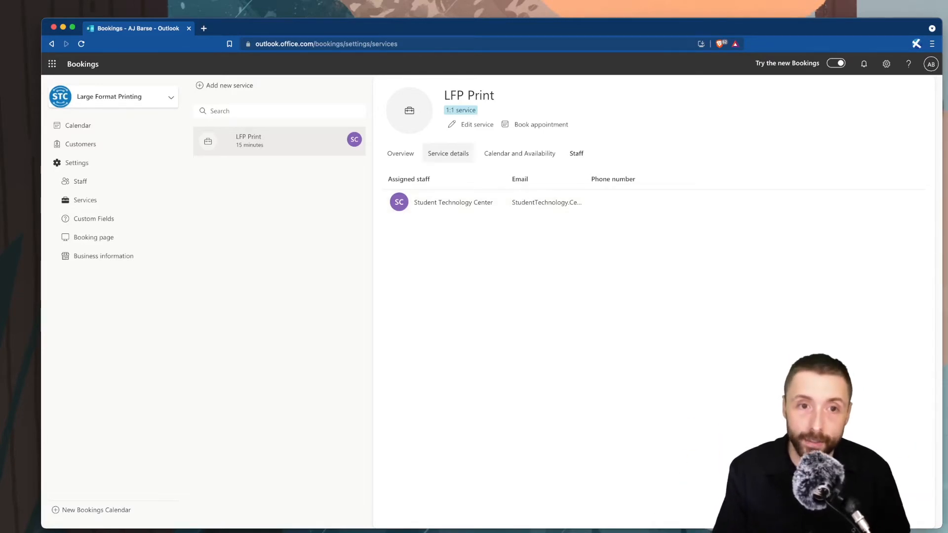
left_click(448, 153)
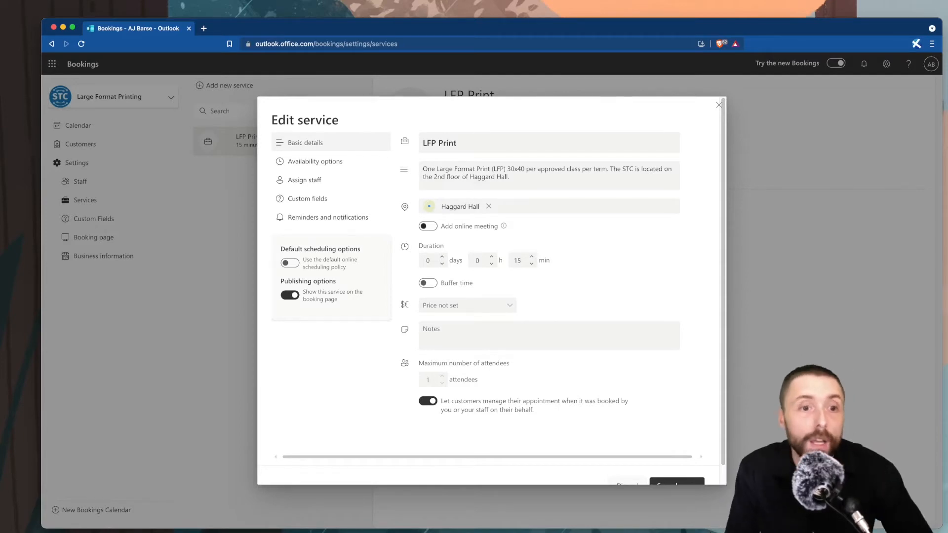
Examine the LFP Print service's scheduling policy, including minimum and maximum lead times, and leave the editor without saving
left_click(315, 161)
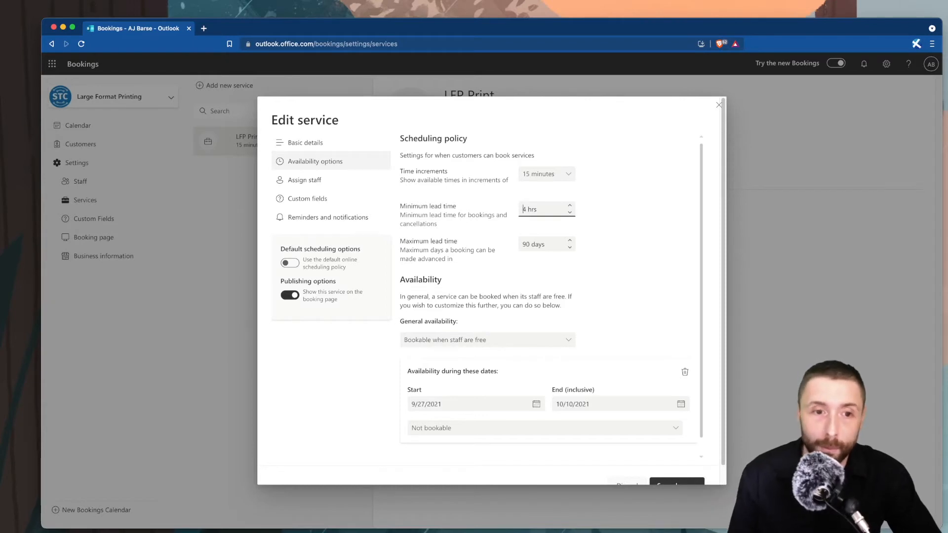
key("Tab")
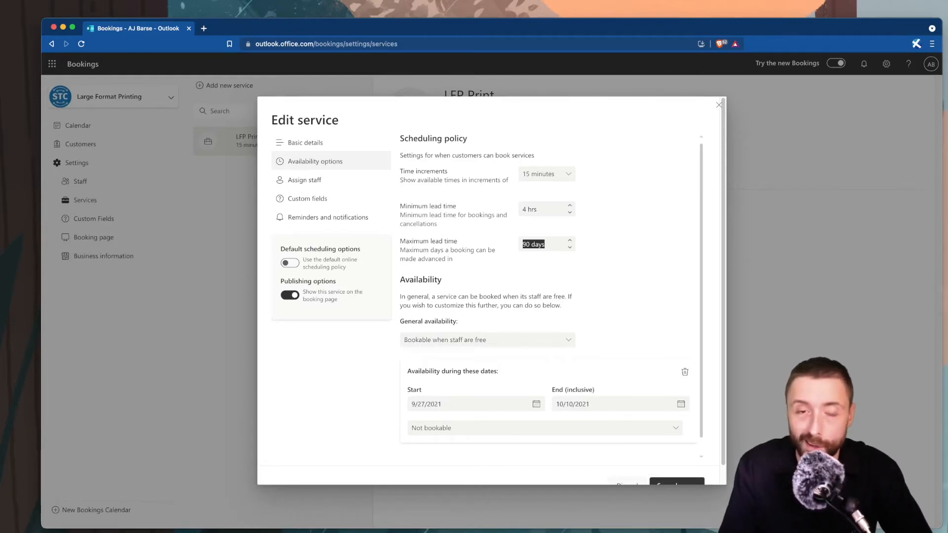
scroll(548, 406, "down", 2)
left_click(626, 467)
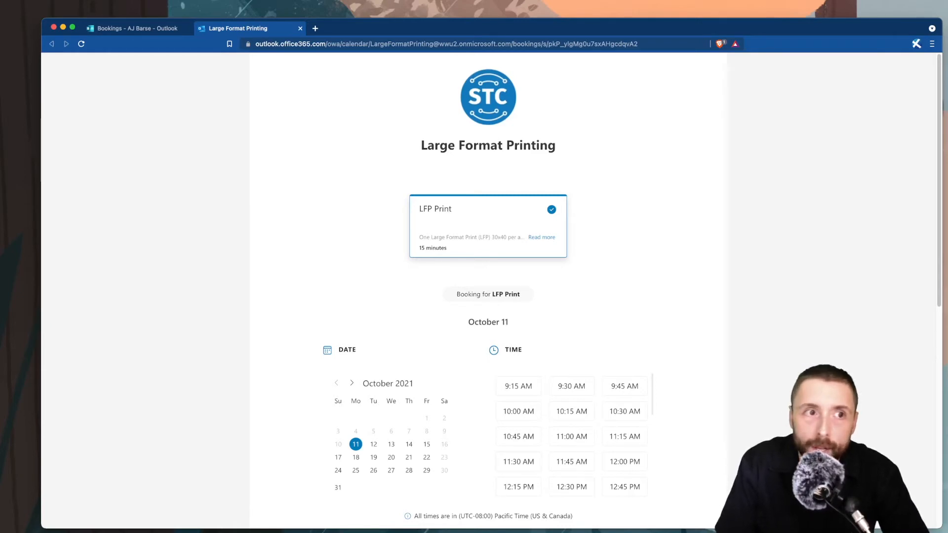
Return to the LFP Print service's availability options and keep general availability at Bookable when staff are free
left_click(138, 29)
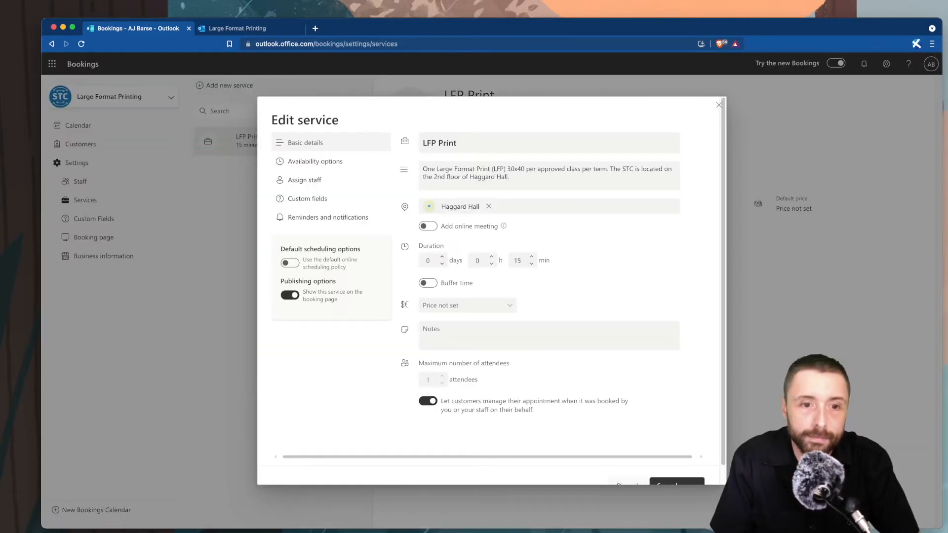
left_click(315, 162)
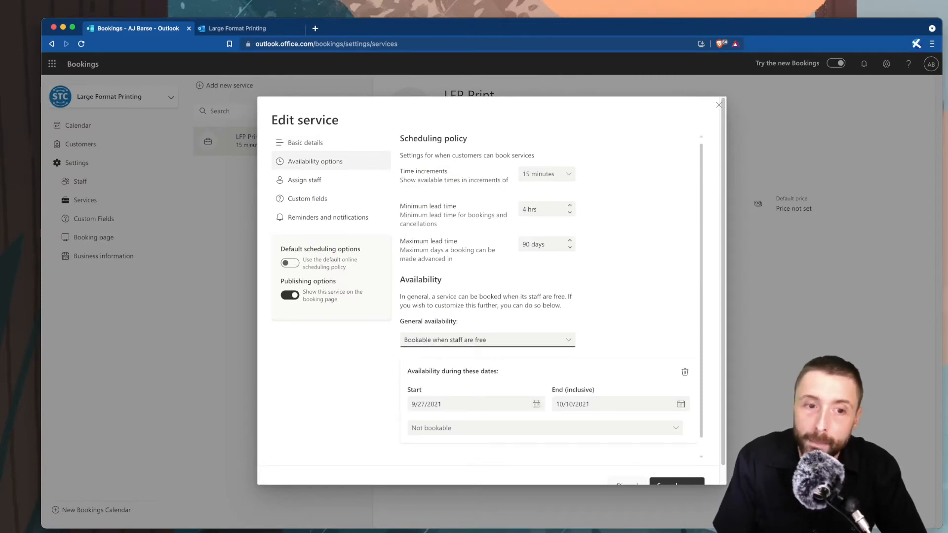
left_click(487, 339)
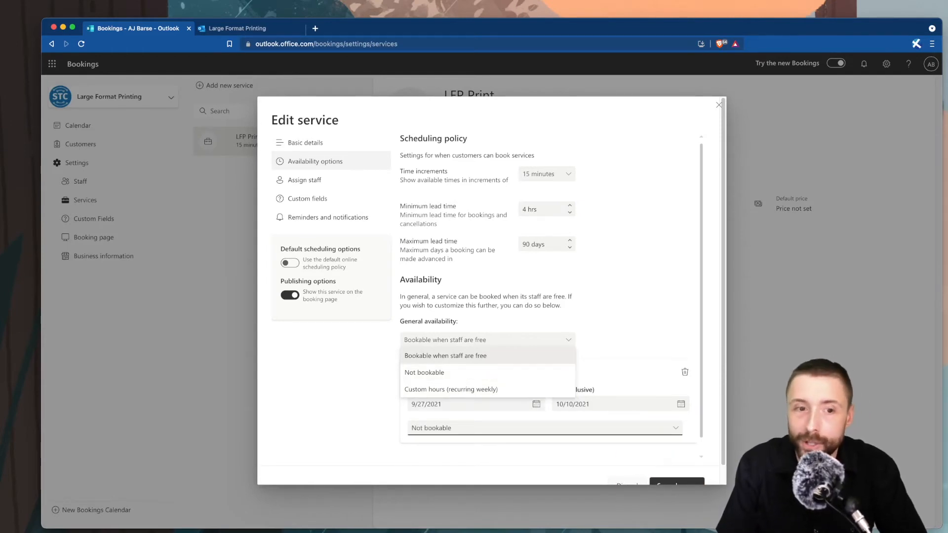
left_click(486, 355)
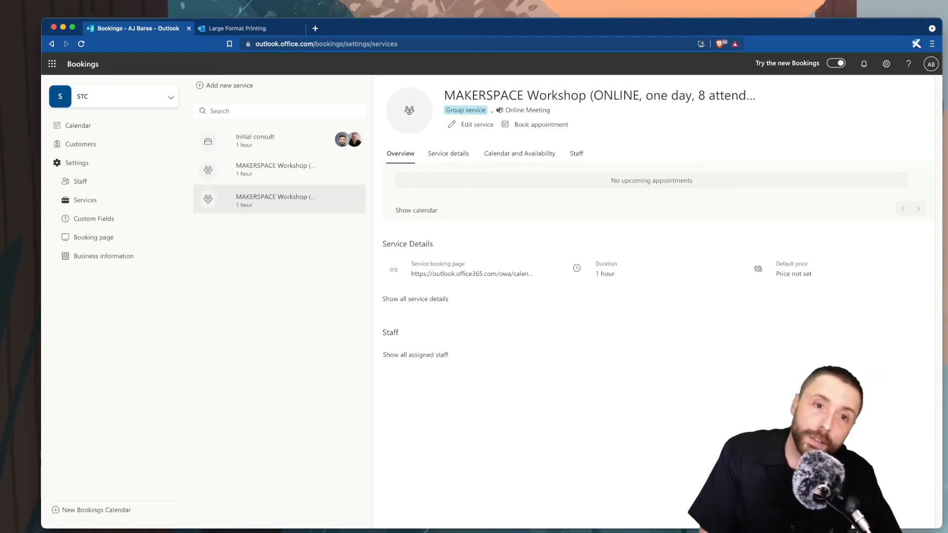
Open the one-day, 8-attendee online MAKERSPACE Workshop for editing and review its basic details and custom fields
left_click(471, 125)
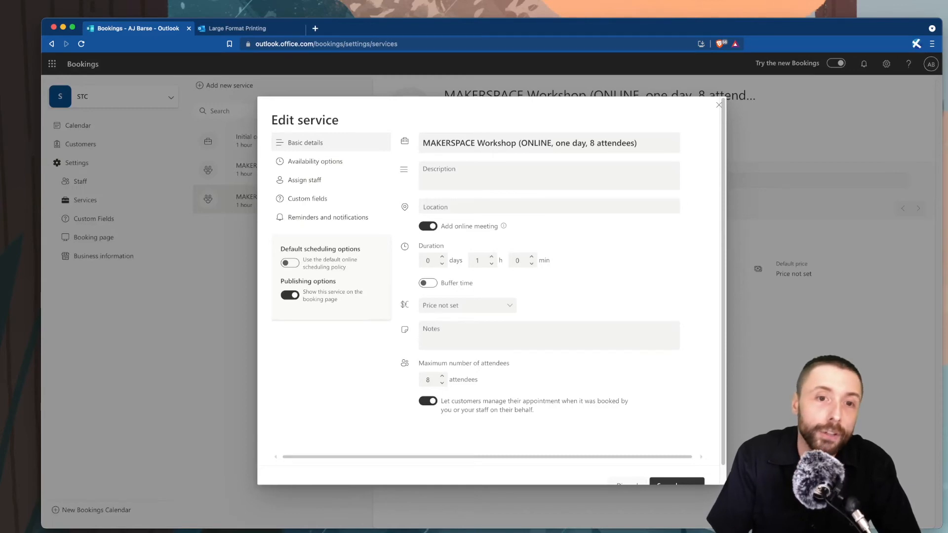
left_click_drag(519, 143, 641, 143)
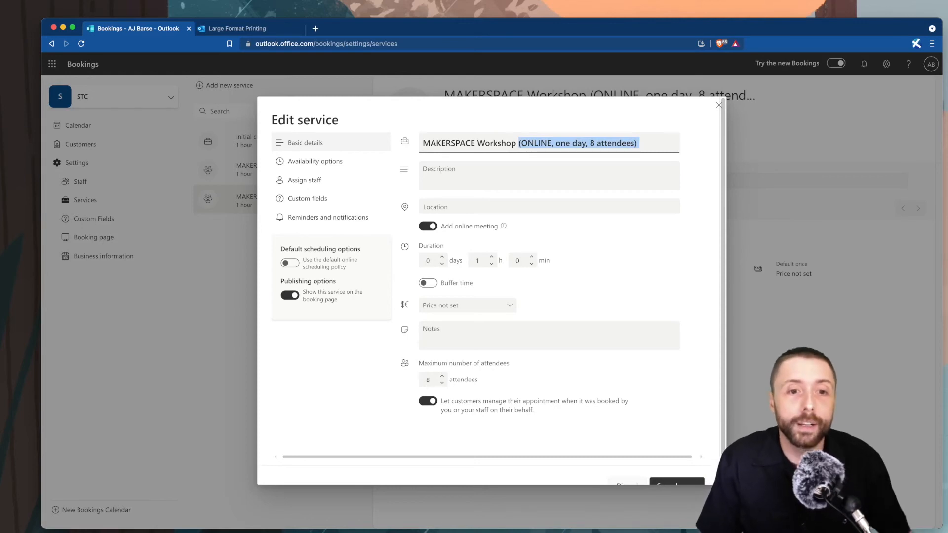
key("Tab")
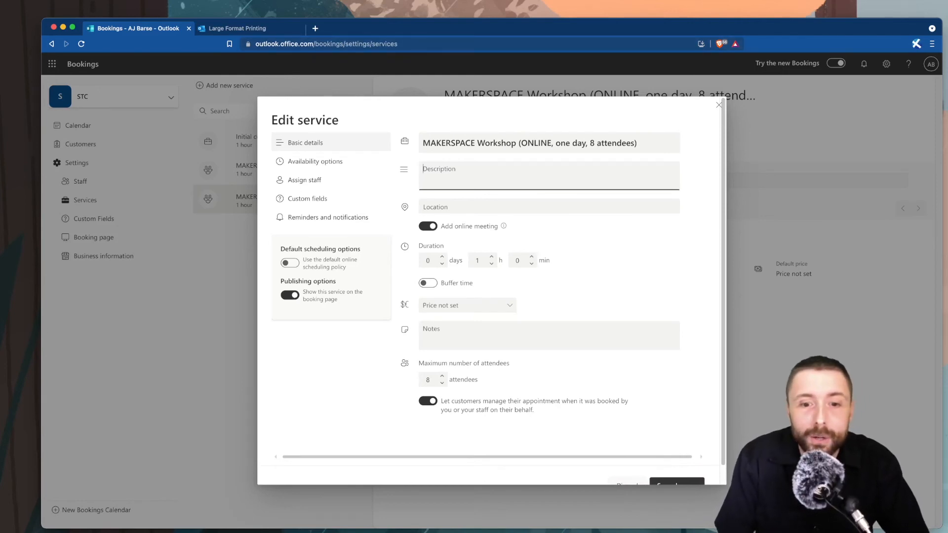
scroll(498, 291, "down", 1)
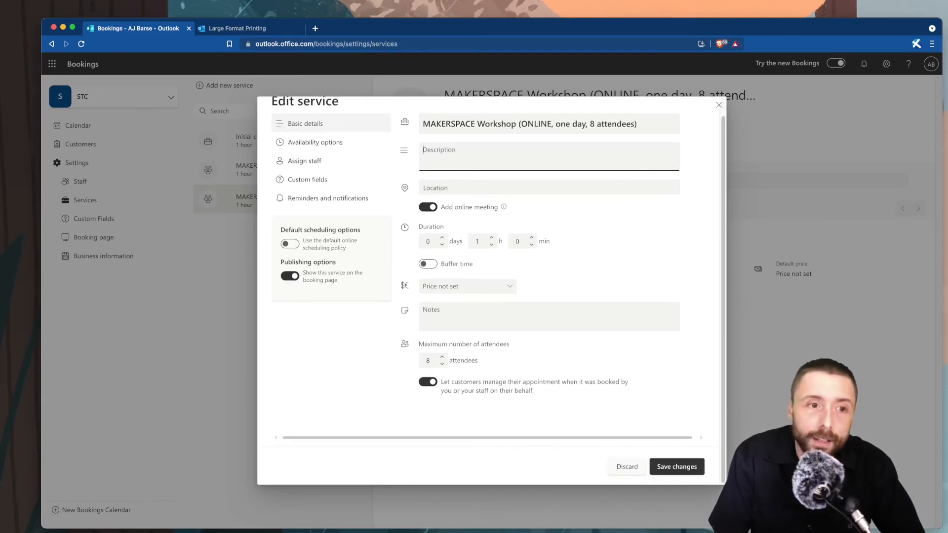
left_click(307, 180)
Examine the MAKERSPACE Workshop's availability options, including the custom hours choices for its 10/4/2021 to 10/5/2021 date range
left_click(315, 161)
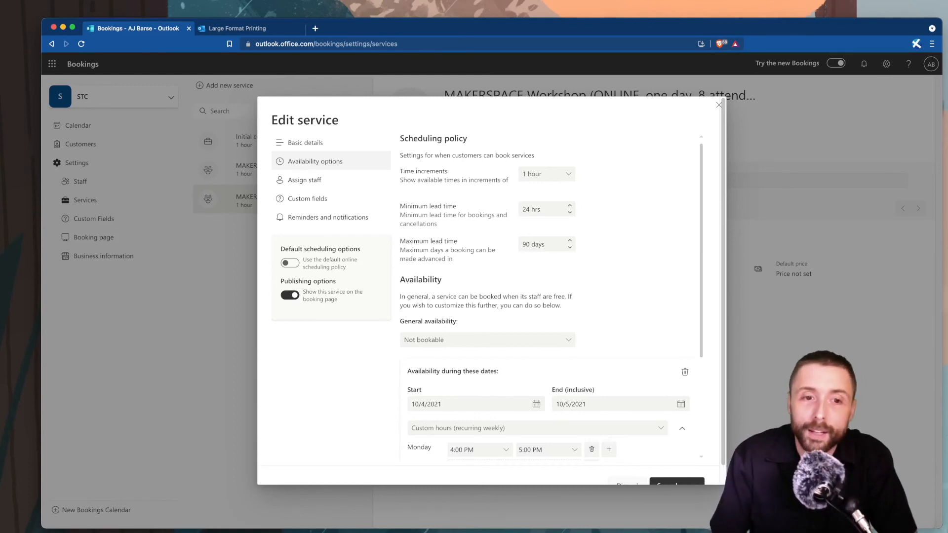
scroll(543, 291, "down", 3)
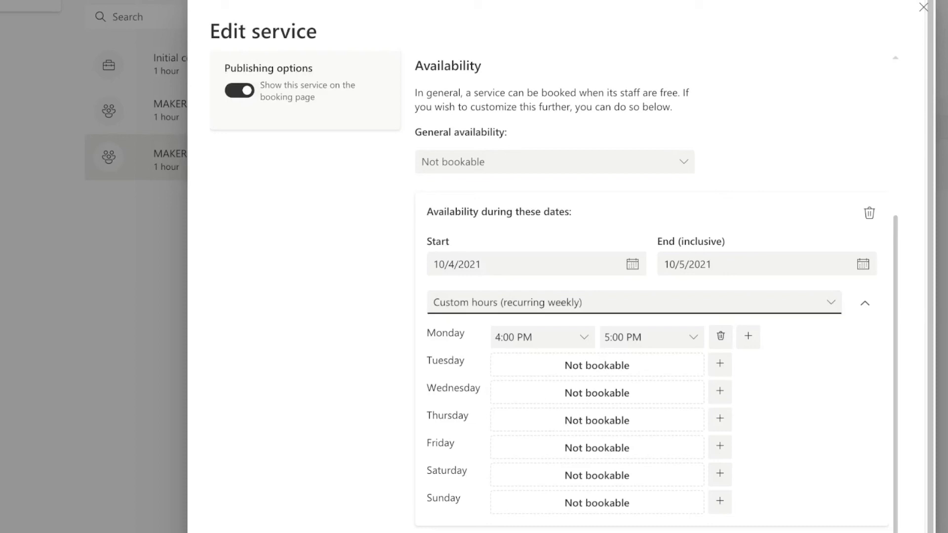
left_click(633, 302)
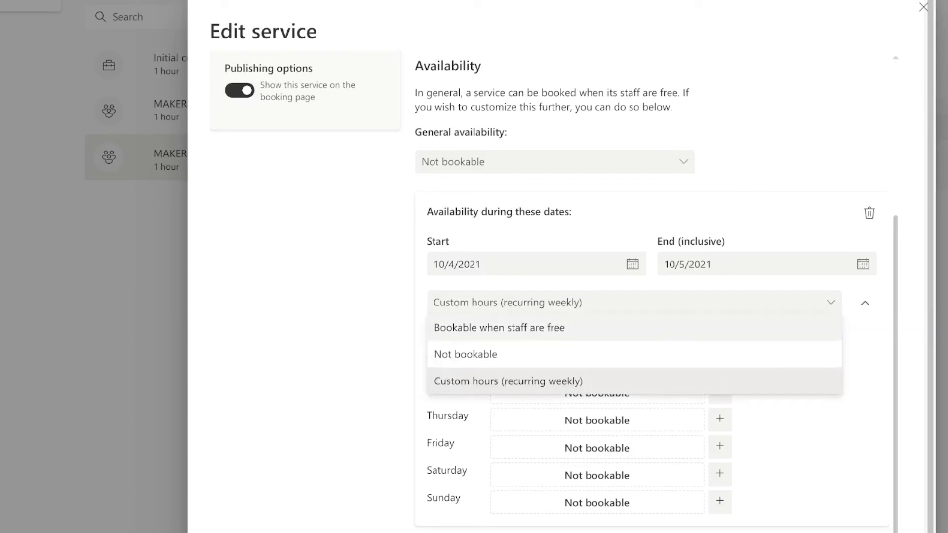
left_click(633, 302)
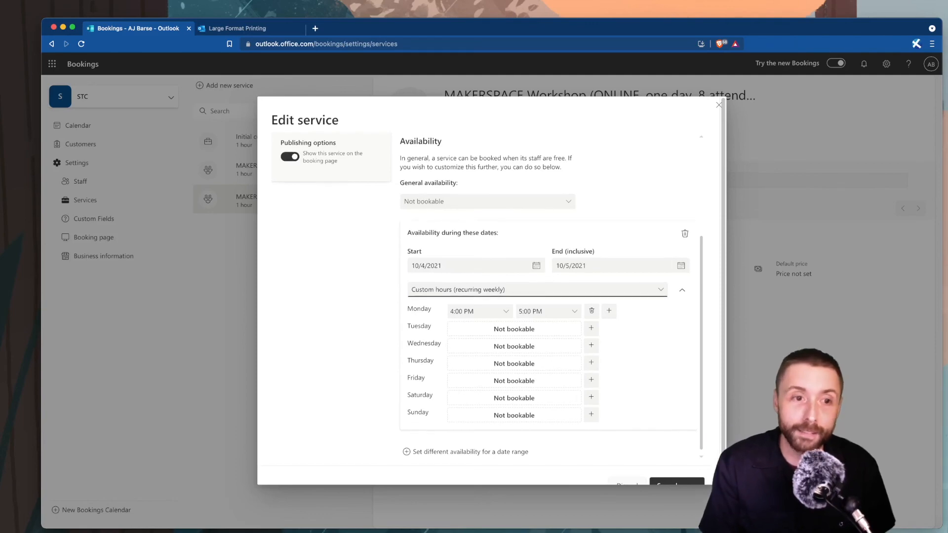
key("Escape")
Pick the 4:00 pm slot on October 4 on the MAKERSPACE Workshop booking page and review the customer details form
left_click(485, 316)
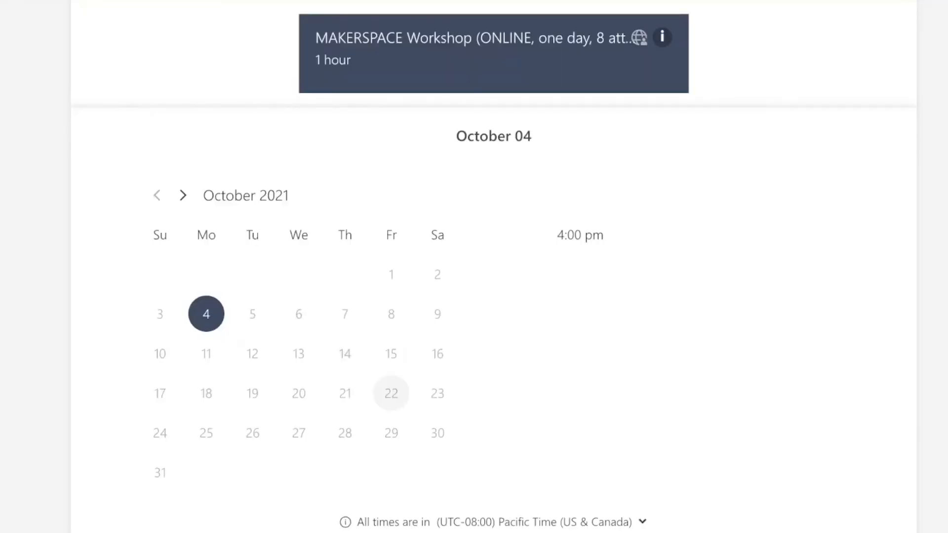
left_click(580, 235)
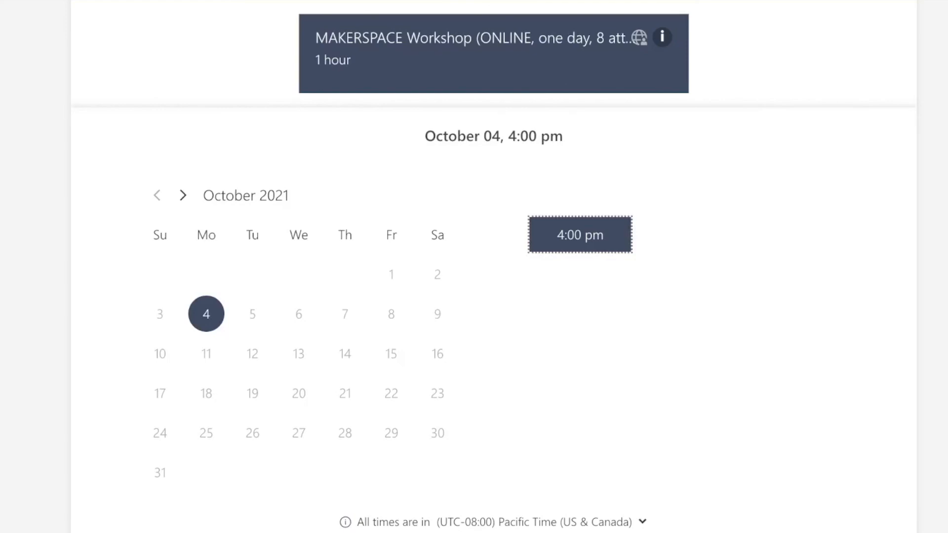
scroll(493, 266, "down", 4)
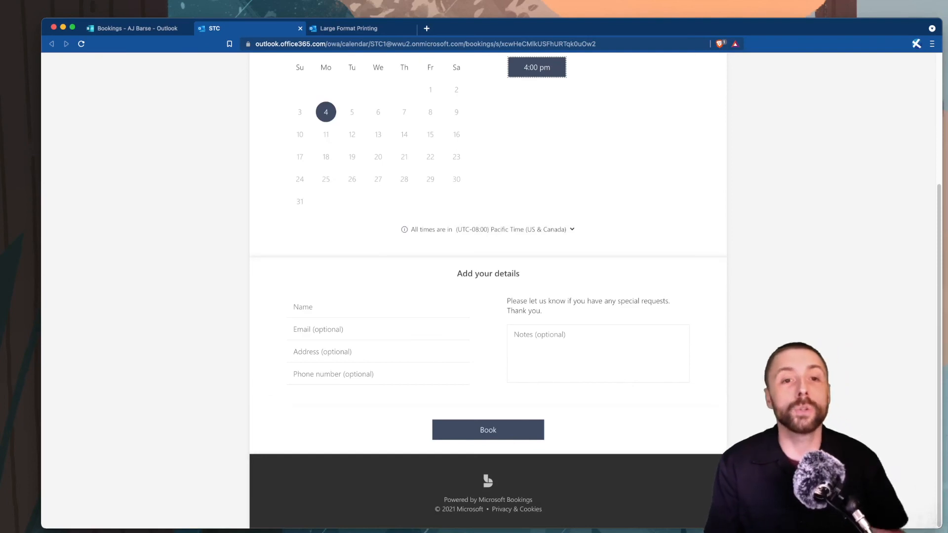
scroll(482, 469, "up", 3)
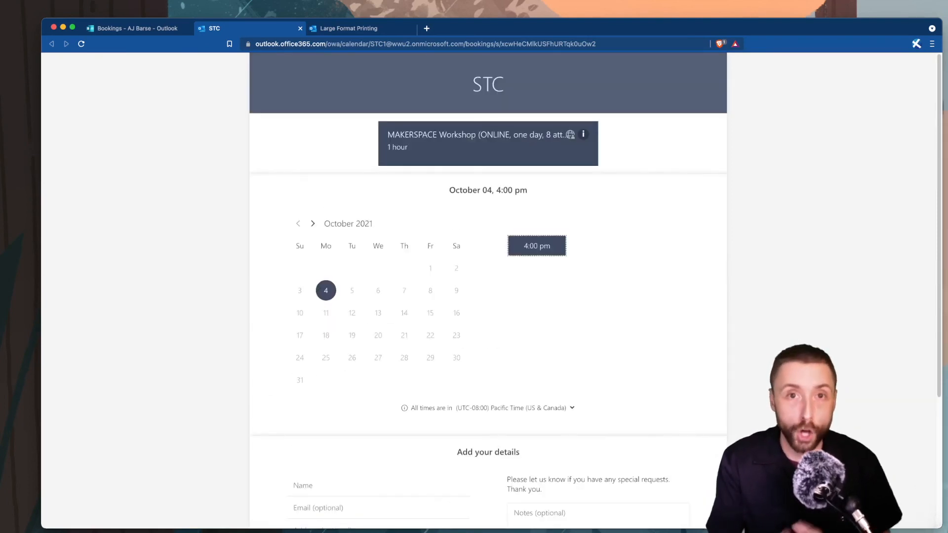